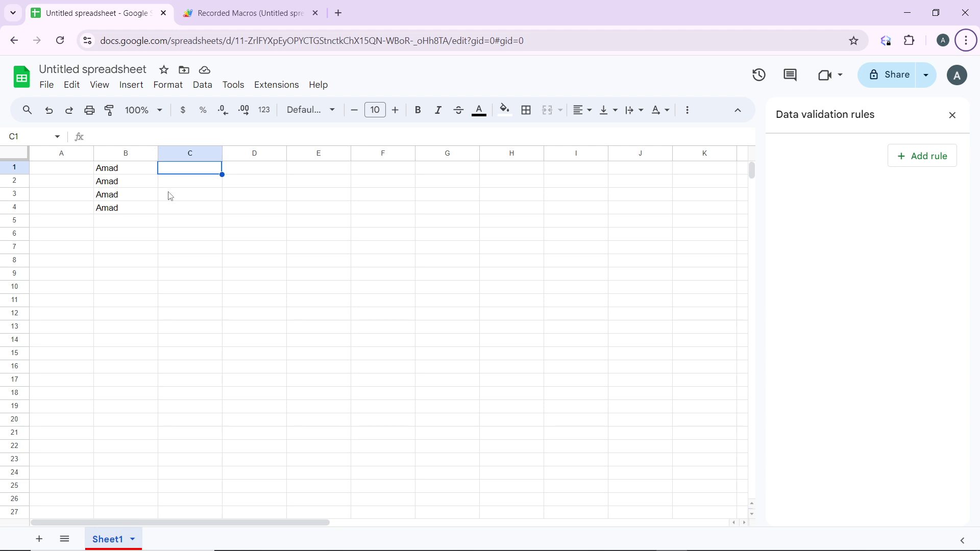
Delete the contents of cells B1 through B4 and close the data validation rules.
left_click(126, 174)
key("Delete")
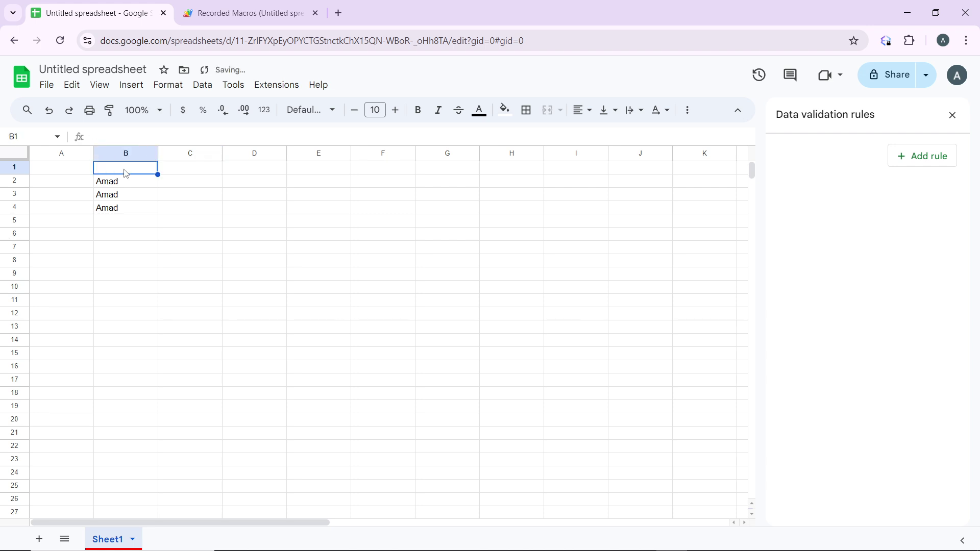
left_click(126, 188)
key("Delete")
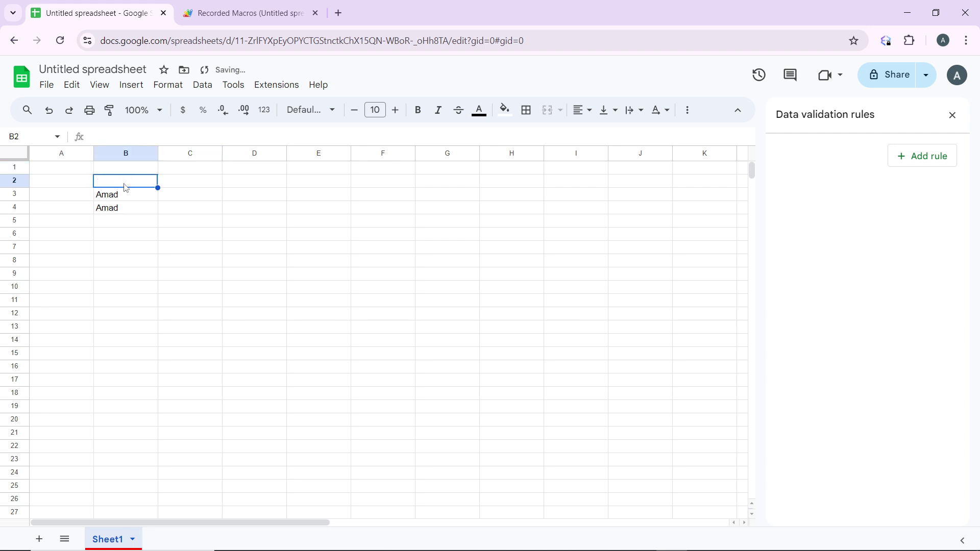
left_click(130, 202)
key("Delete")
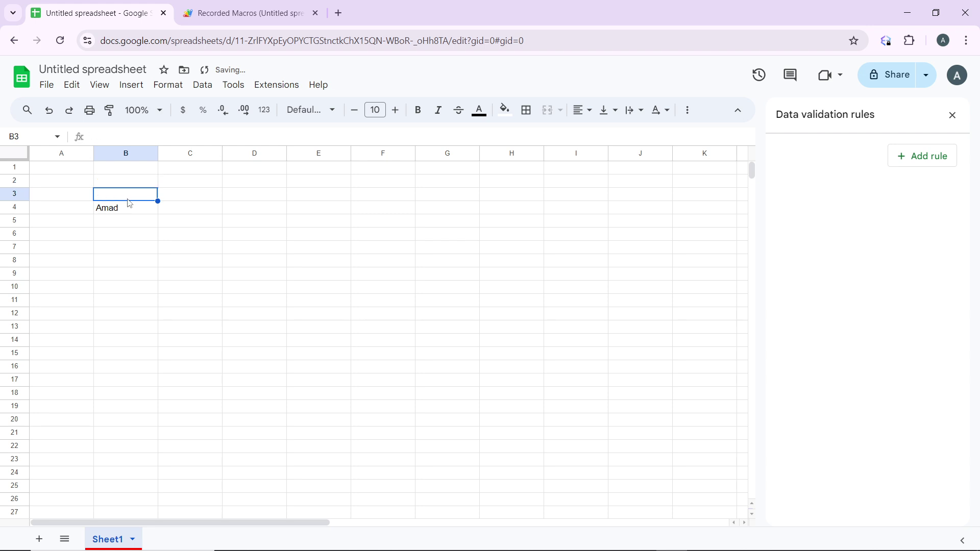
left_click(130, 217)
key("Delete")
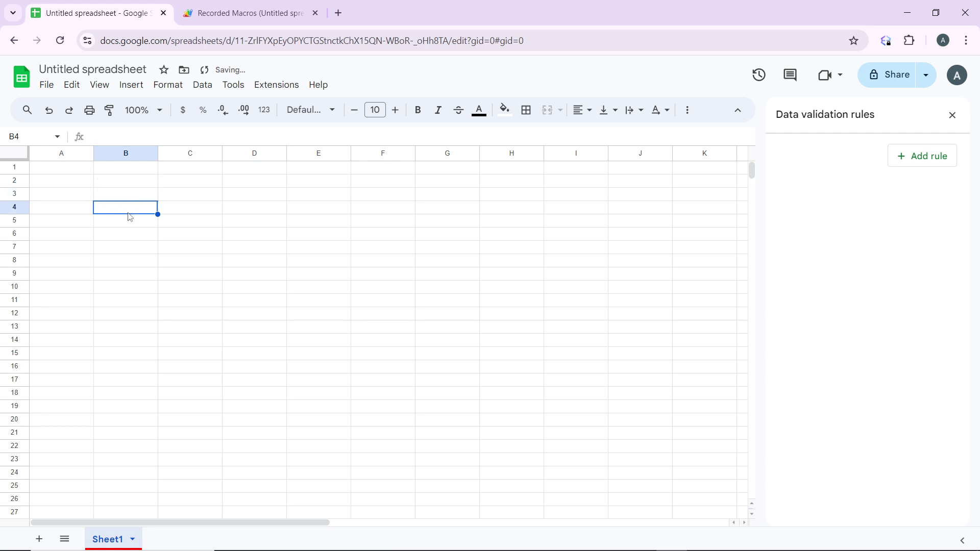
left_click(952, 115)
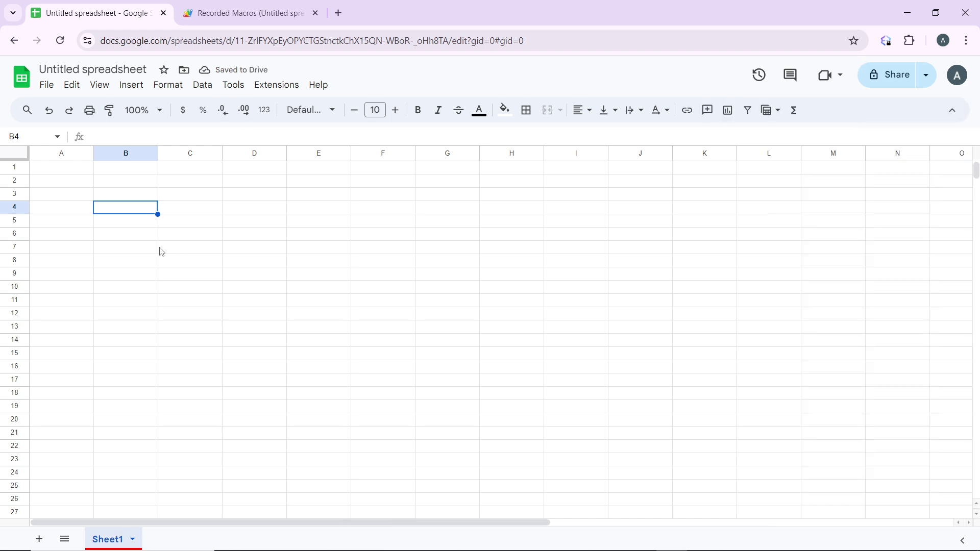
Insert one row above row 1 of Sheet1.
left_click(53, 169)
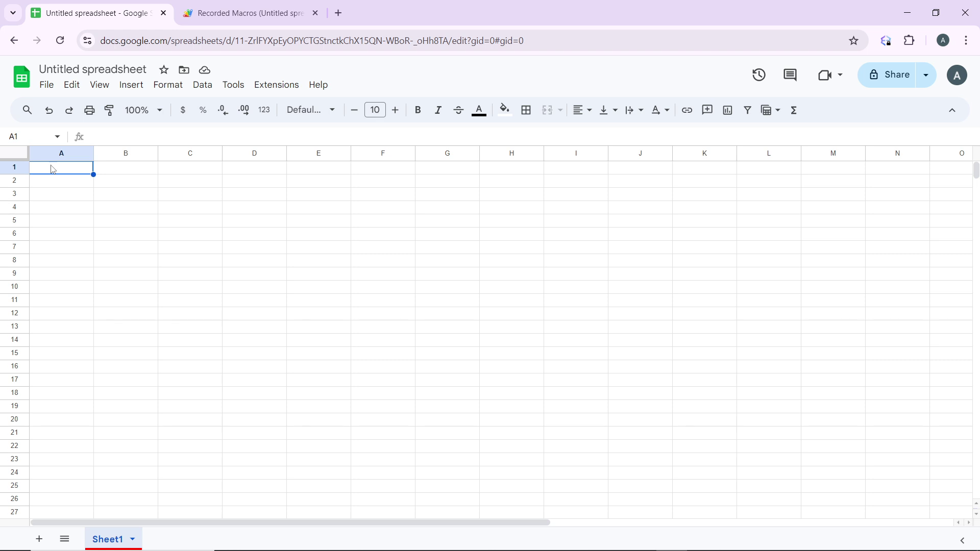
left_click(13, 169)
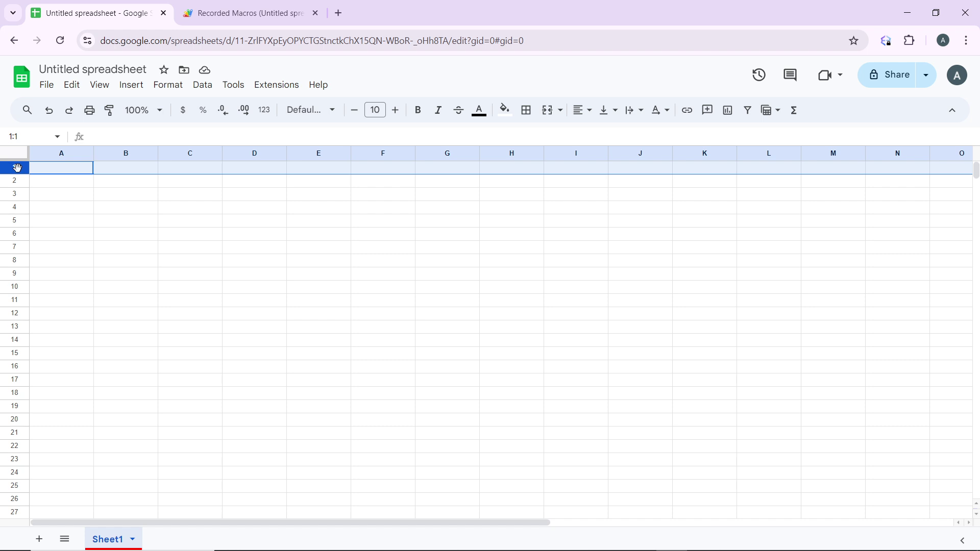
right_click(17, 169)
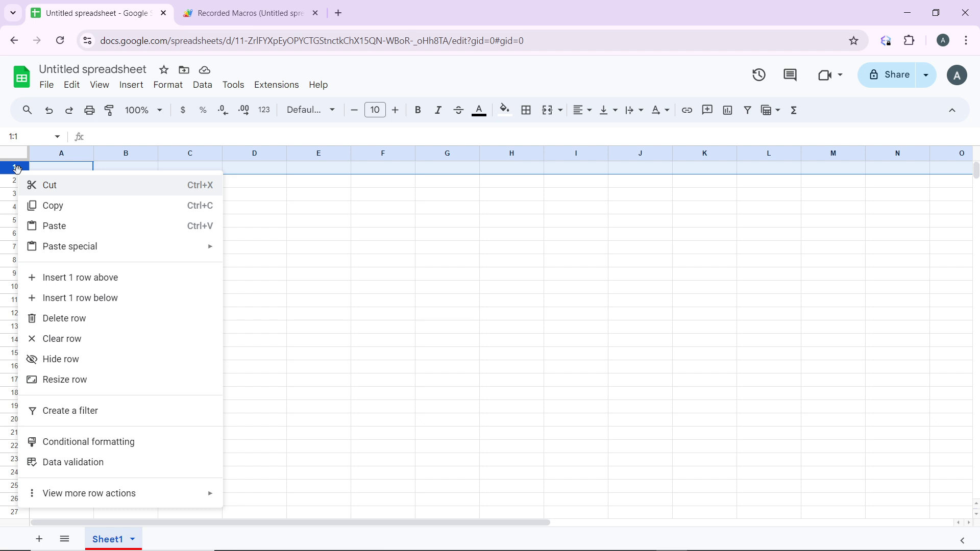
left_click(69, 288)
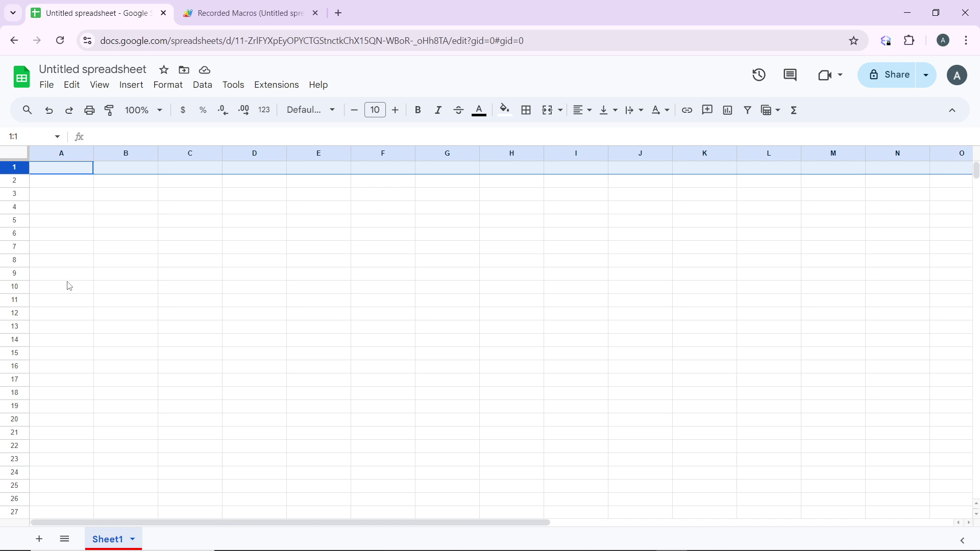
left_click(88, 194)
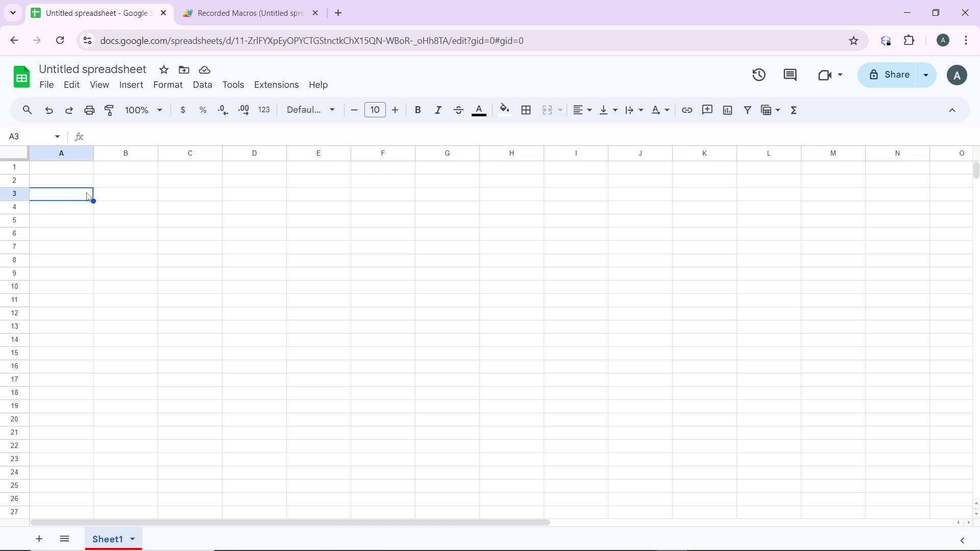
Insert another single row above row 1 and deselect it.
left_click(20, 166)
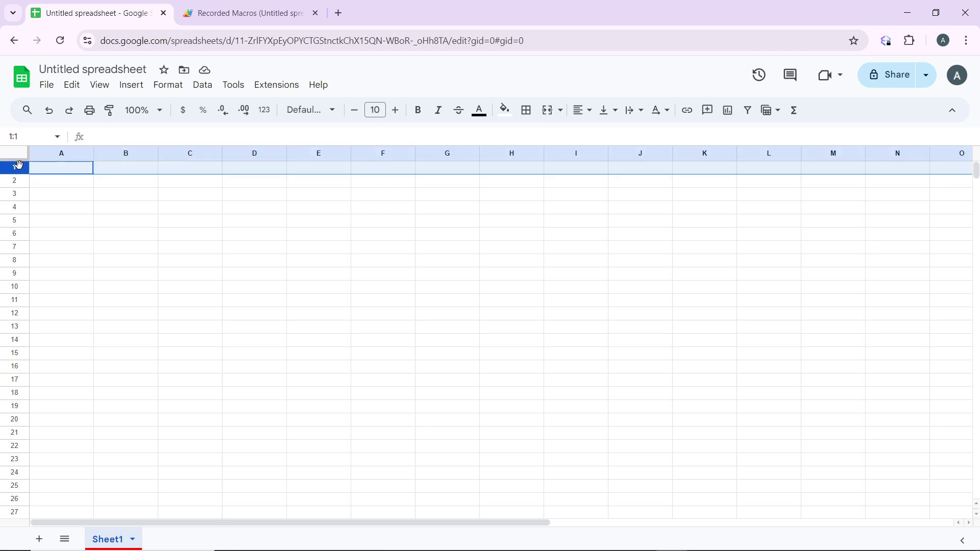
right_click(19, 166)
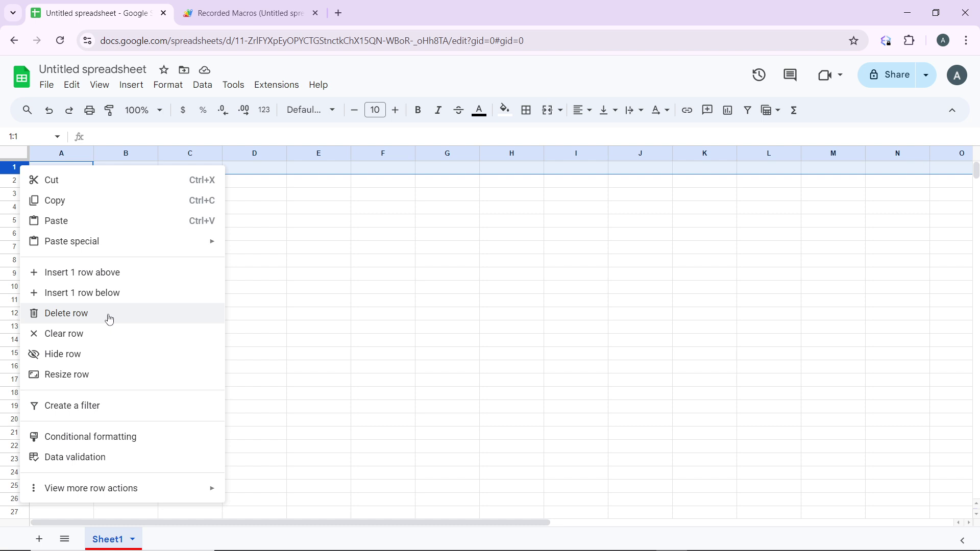
left_click(112, 278)
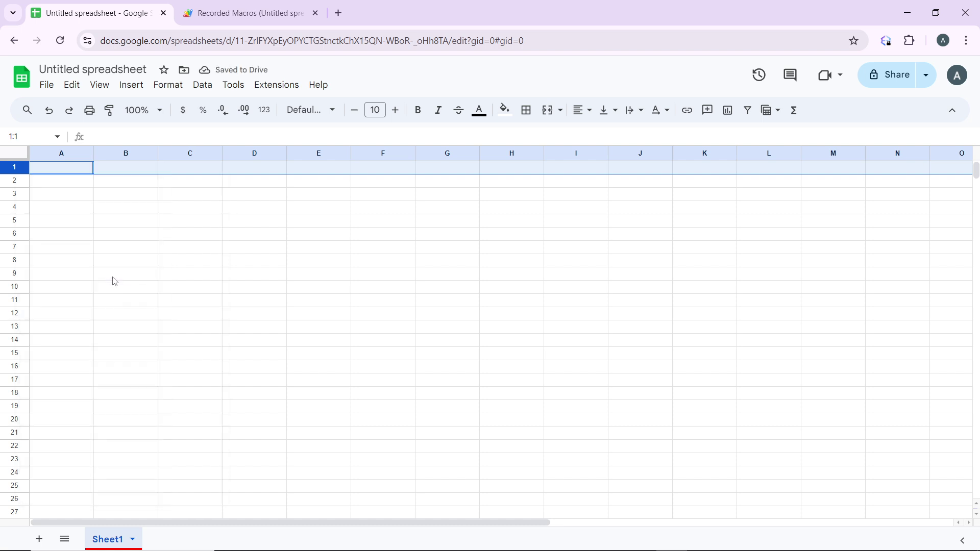
left_click(71, 218)
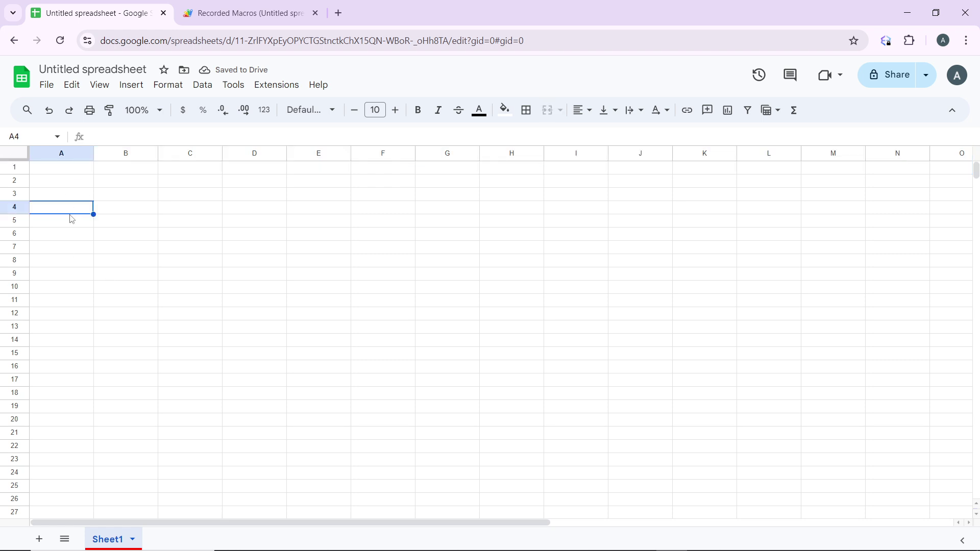
left_click(19, 156)
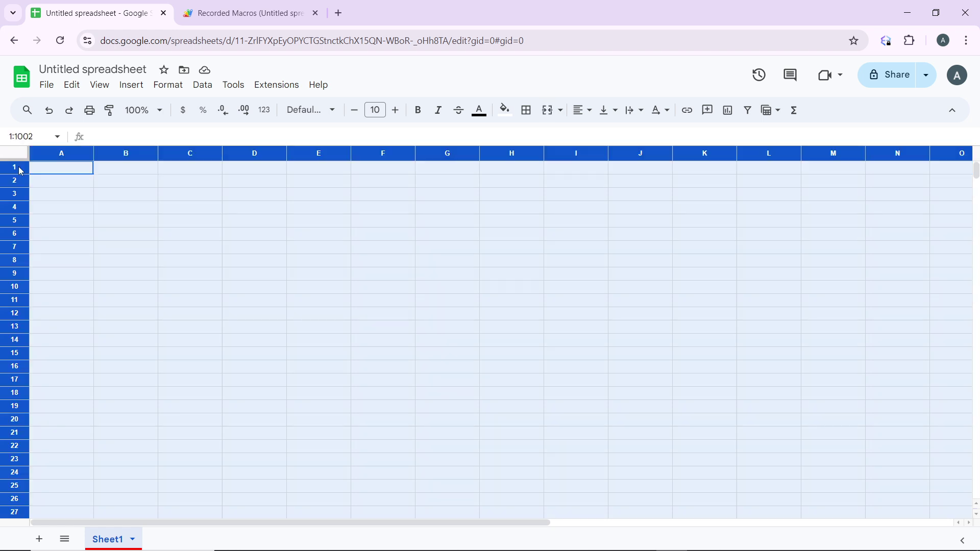
left_click(99, 198)
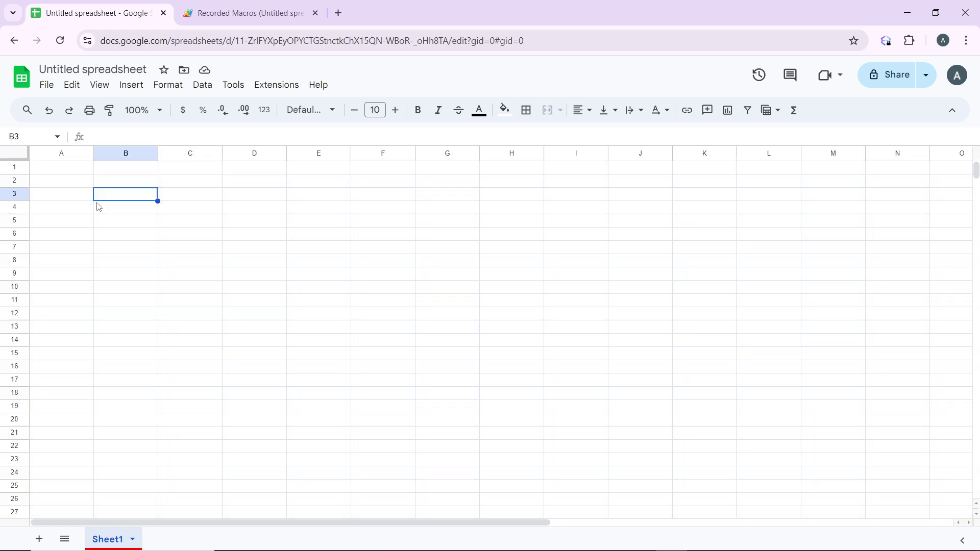
Insert one row below row 1 of the sheet.
left_click(18, 169)
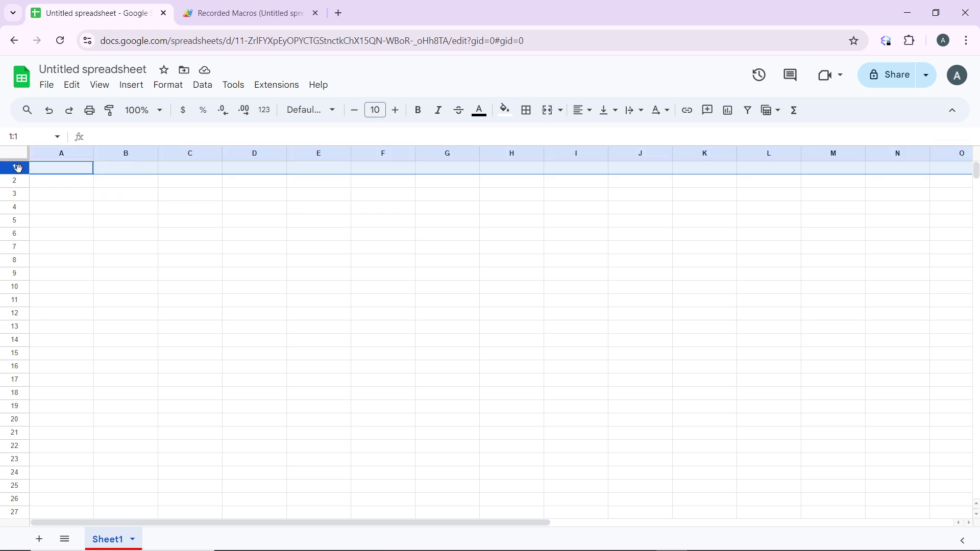
right_click(19, 169)
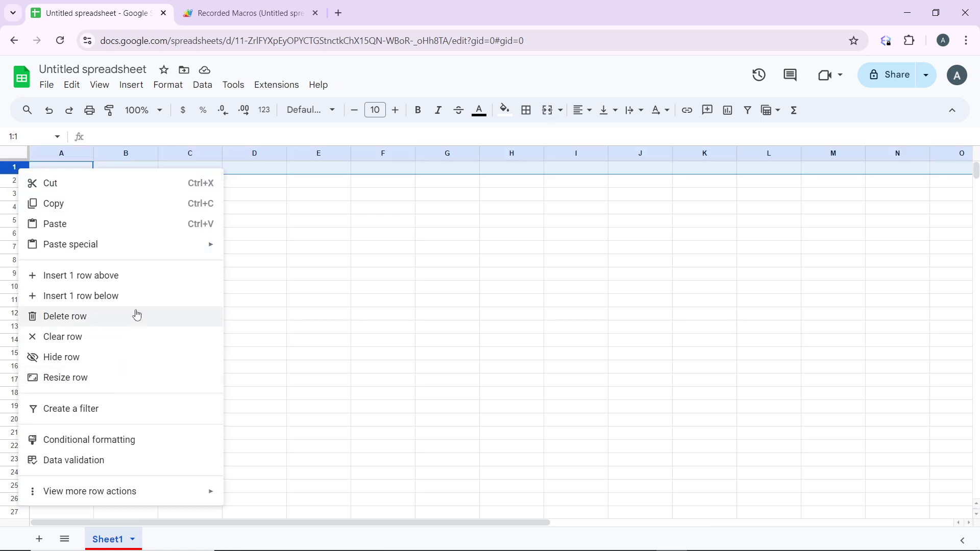
left_click(147, 296)
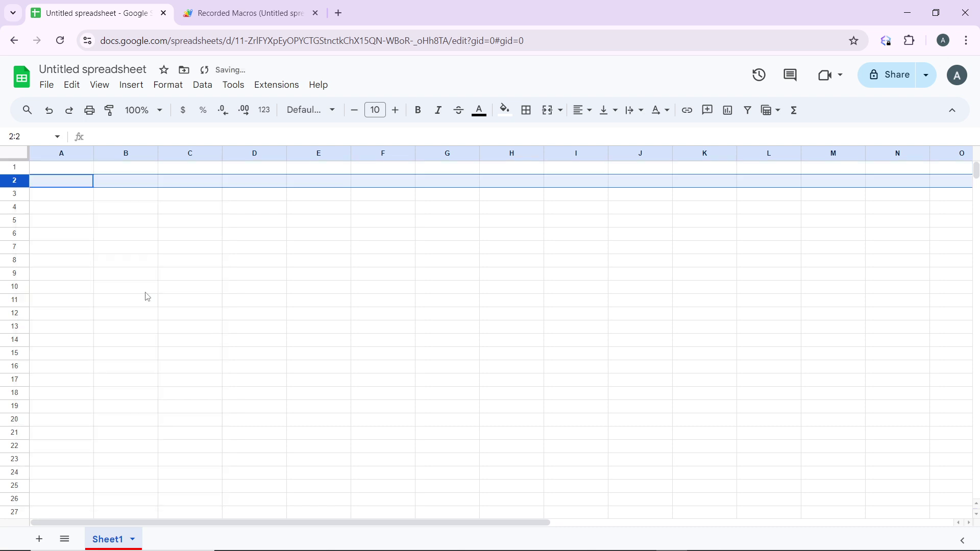
left_click(313, 262)
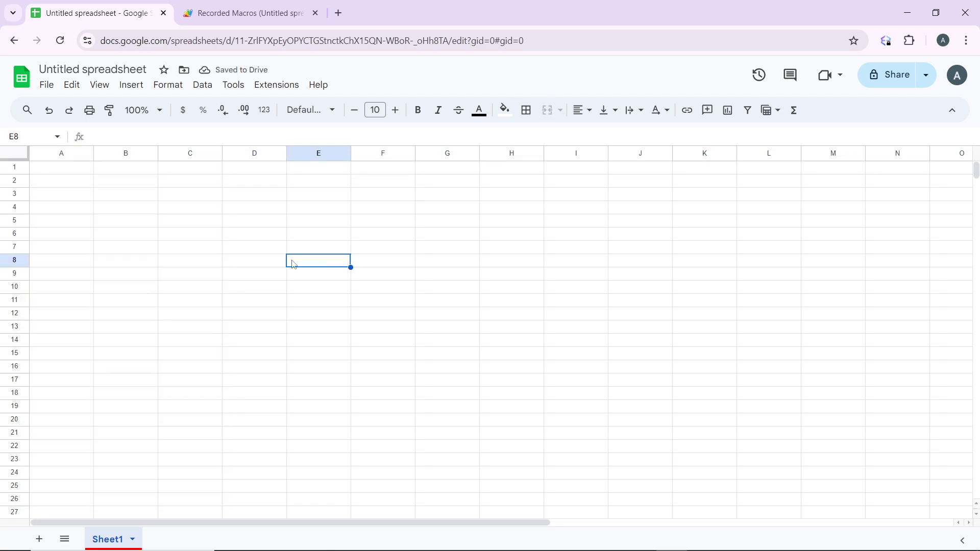
Insert one more row above row 1 and deselect the row.
left_click(16, 168)
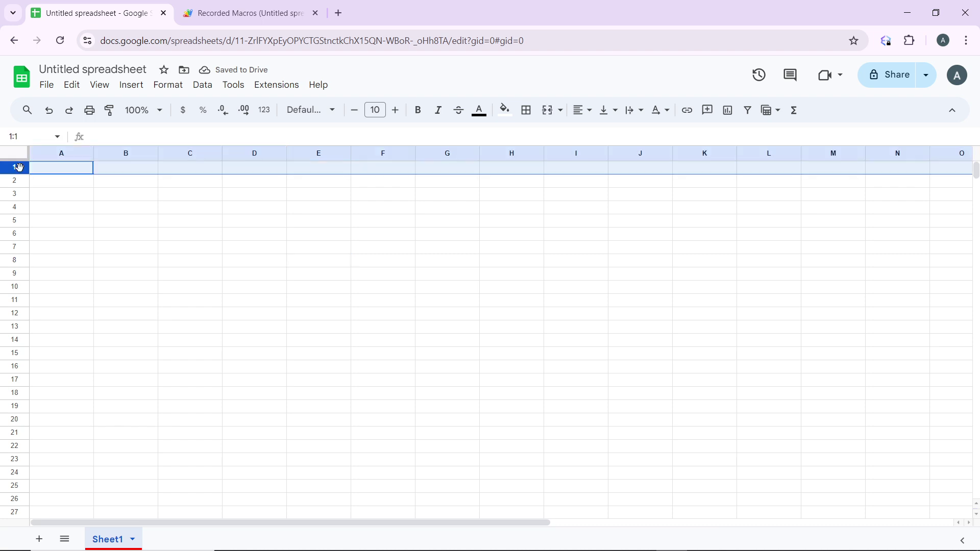
right_click(20, 168)
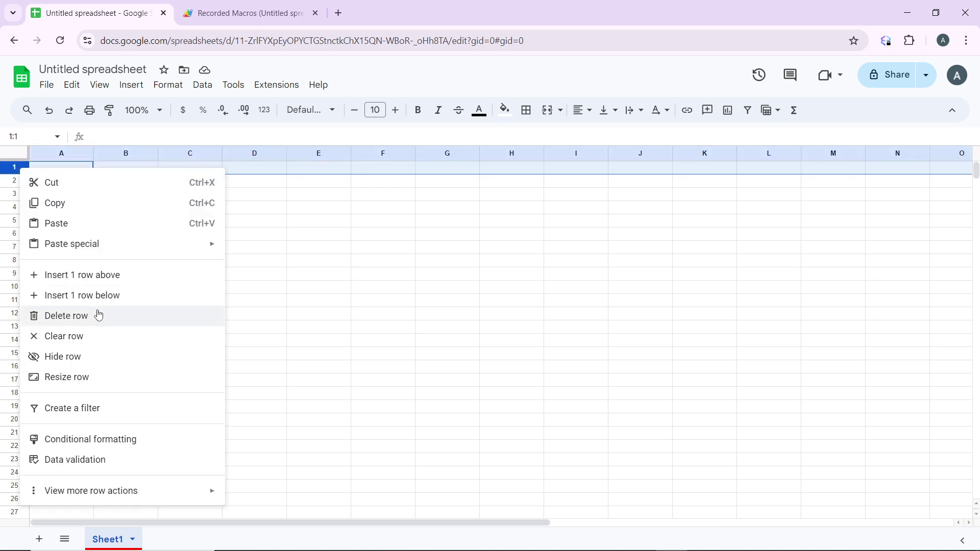
left_click(120, 283)
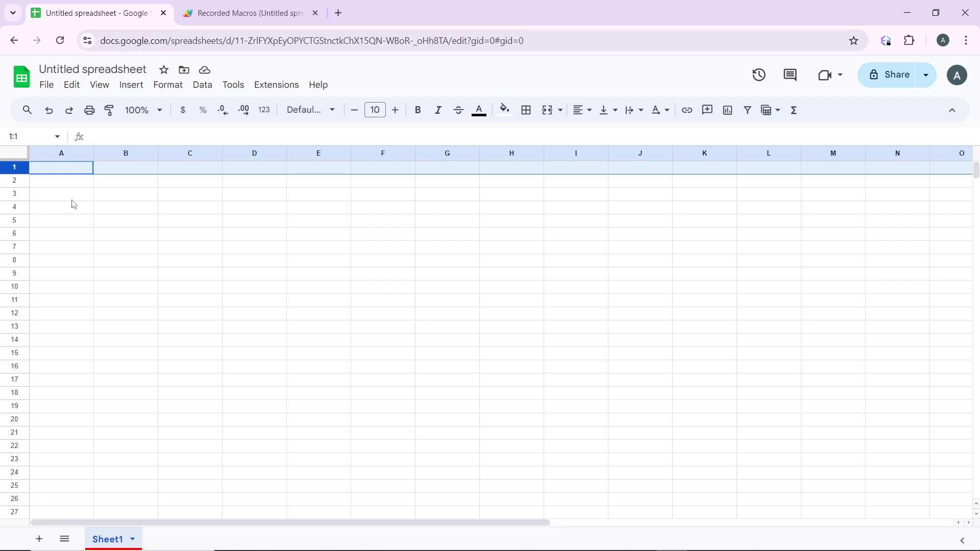
left_click(134, 222)
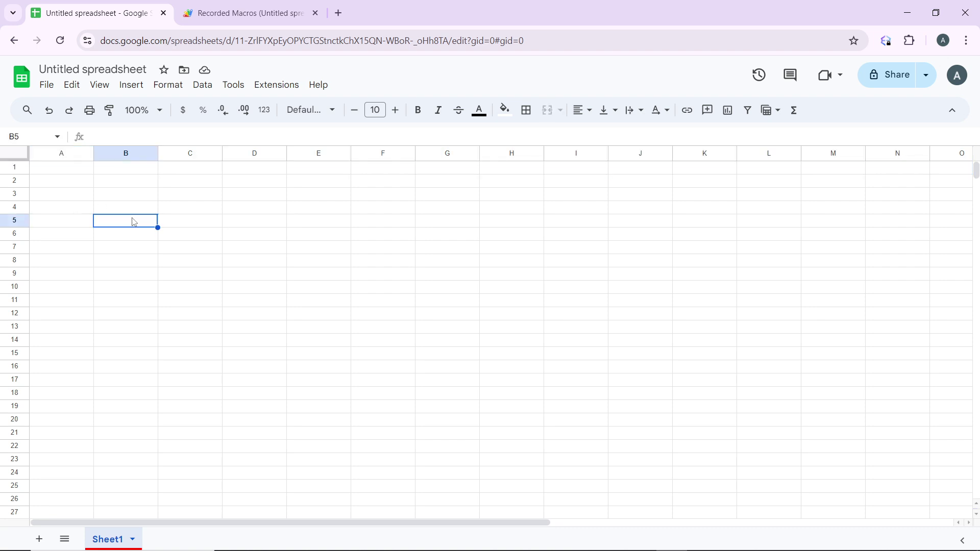
Insert one column to the right of column A.
left_click(76, 154)
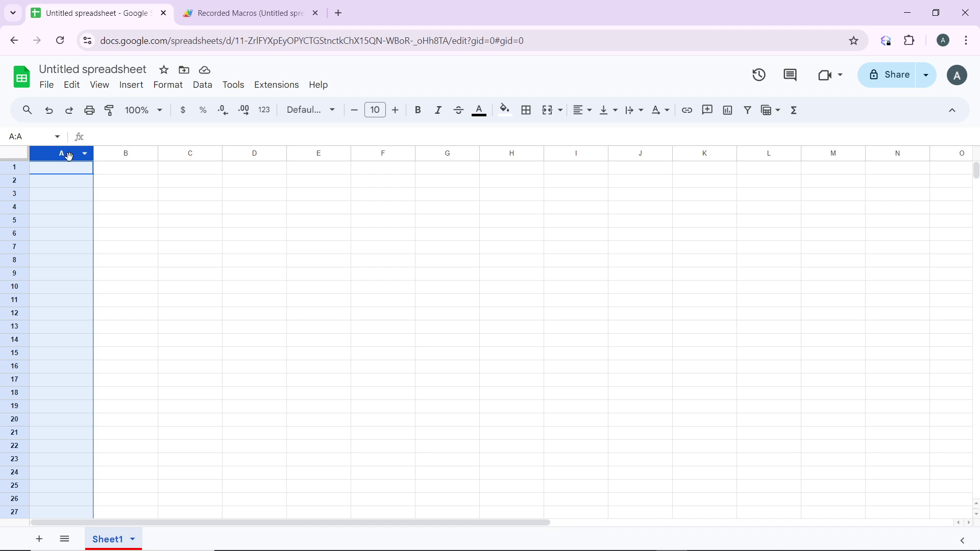
left_click(85, 154)
left_click(86, 162)
left_click(86, 159)
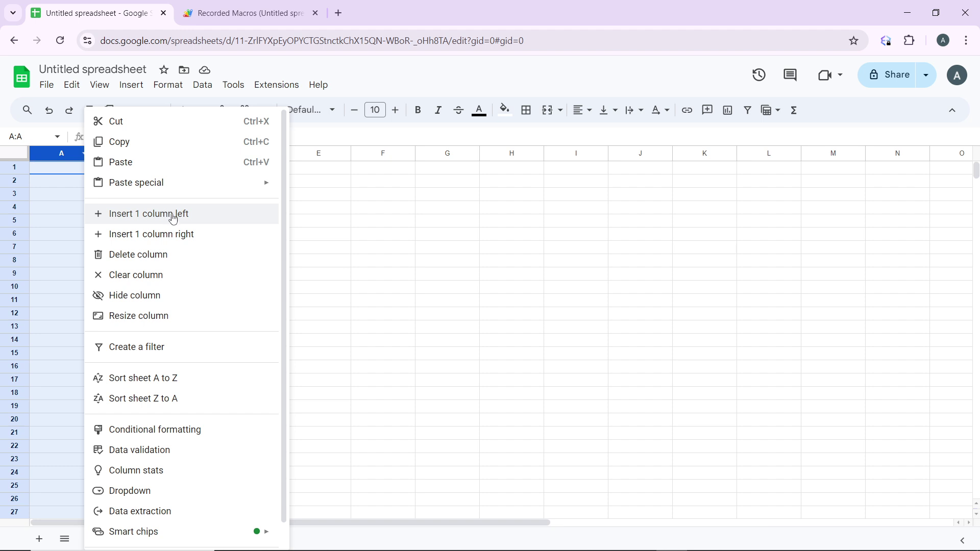
left_click(164, 238)
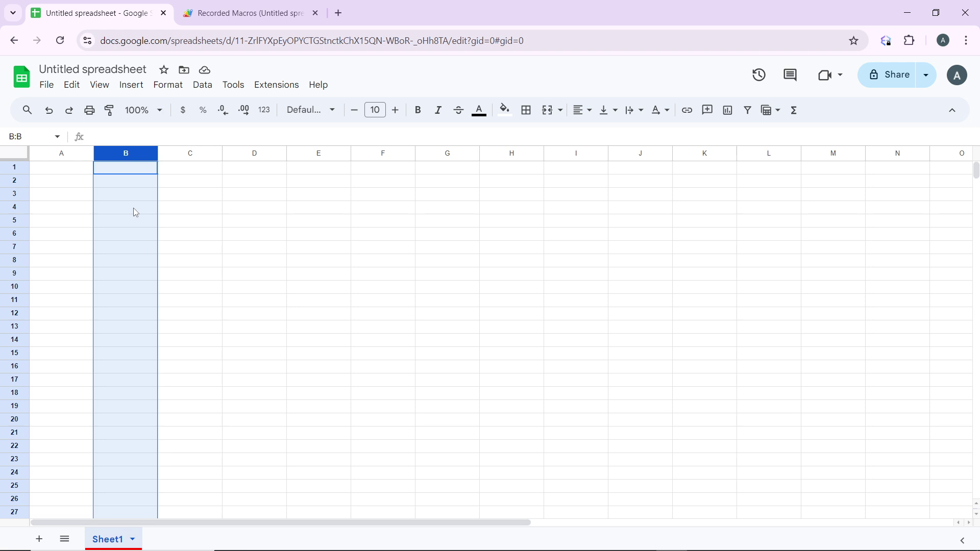
left_click(298, 231)
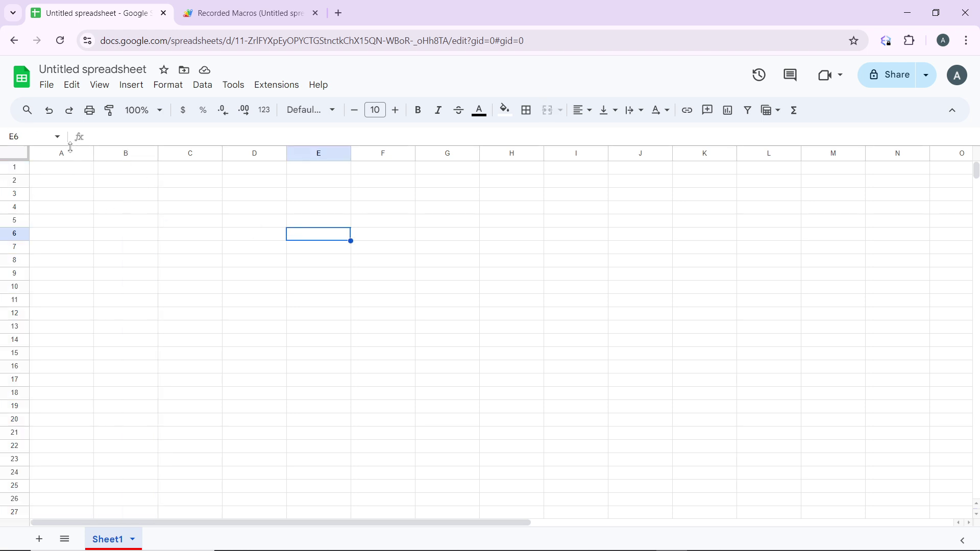
Resize row 3 to a specified row height of 40 pixels.
left_click(57, 172)
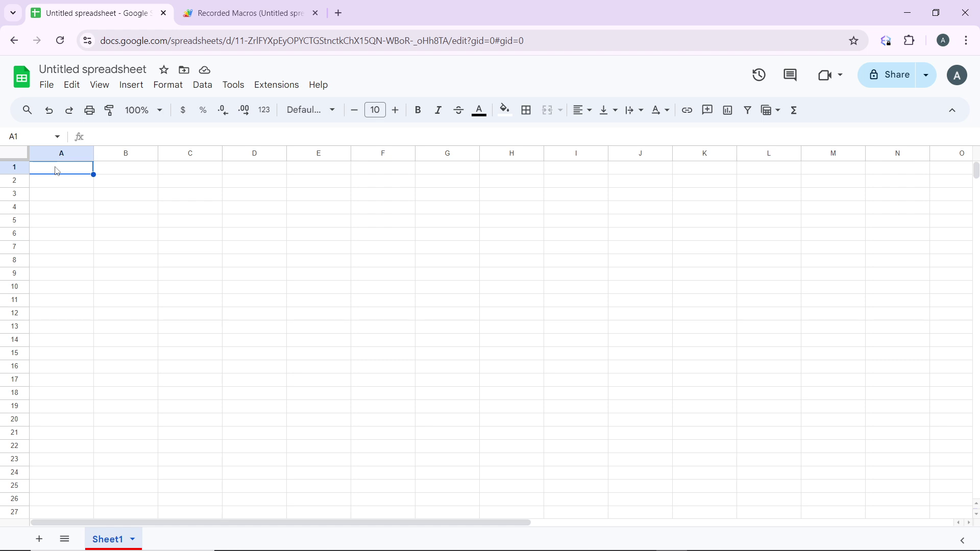
left_click(15, 194)
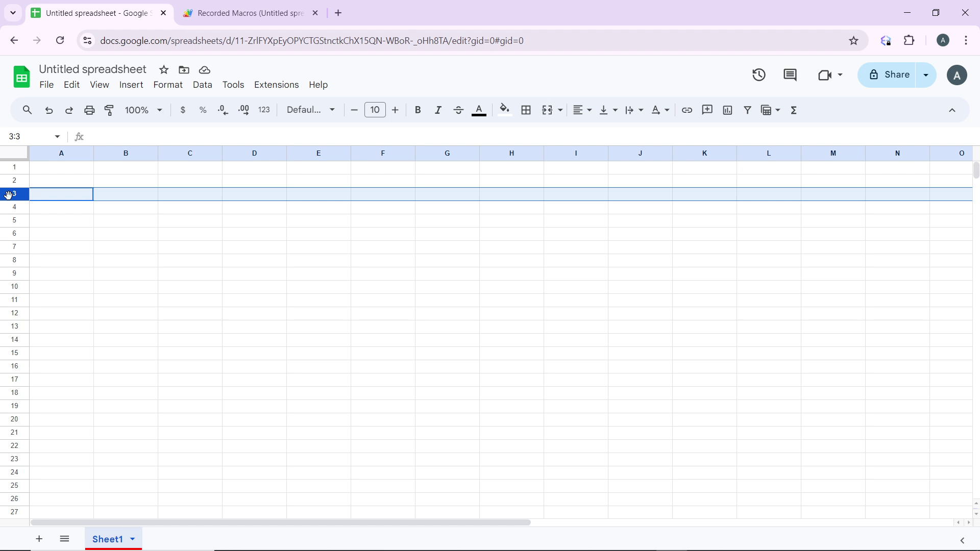
right_click(9, 196)
mouse_move(60, 272)
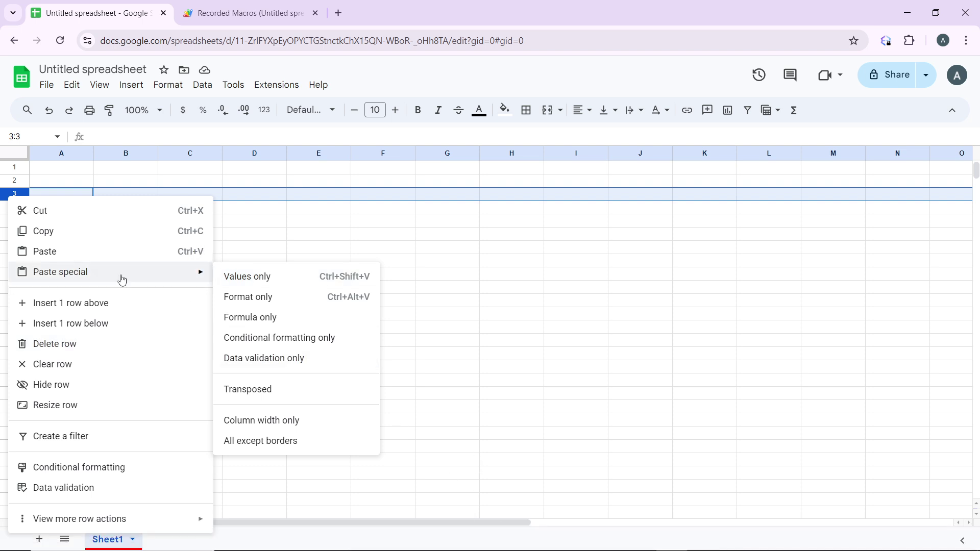
left_click(117, 406)
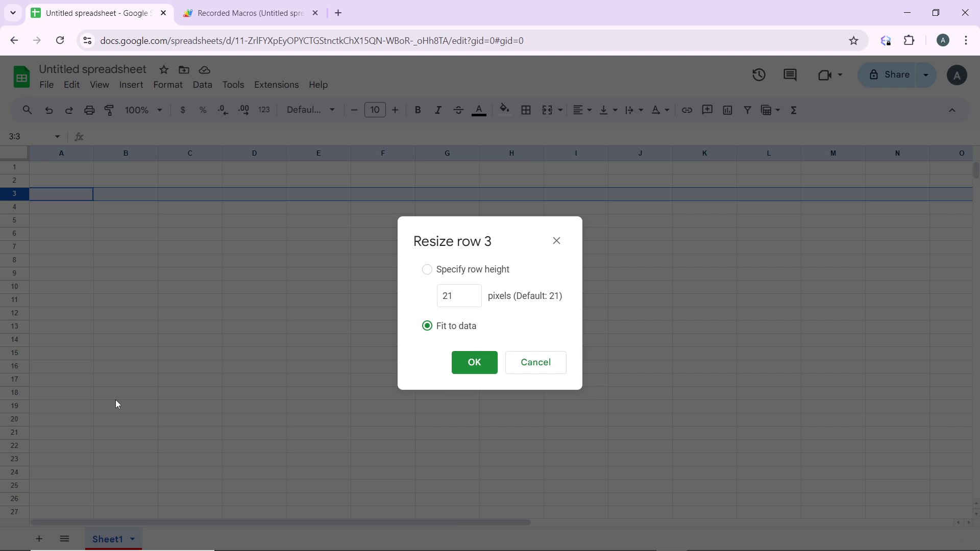
left_click(467, 301)
key("BackSpace")
key("BackSpace")
type("40")
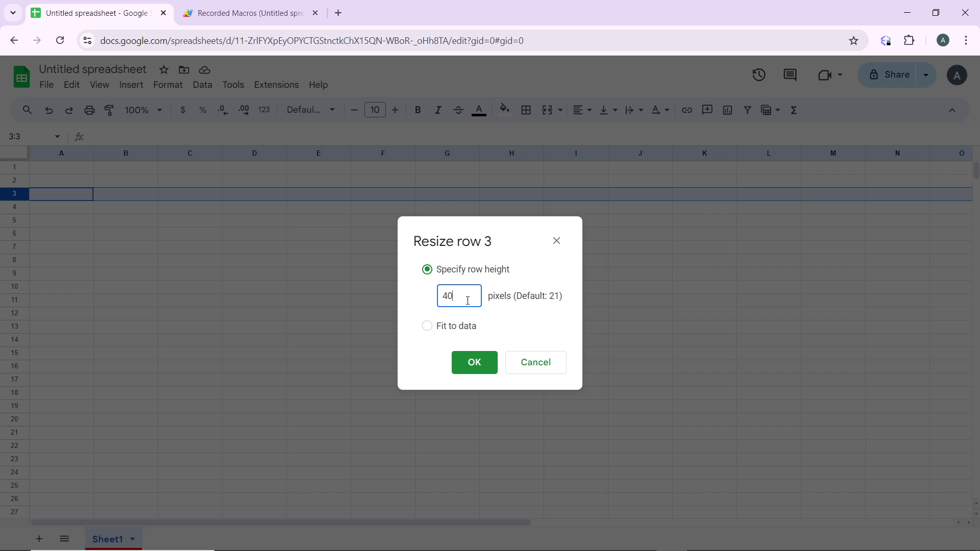
left_click(483, 372)
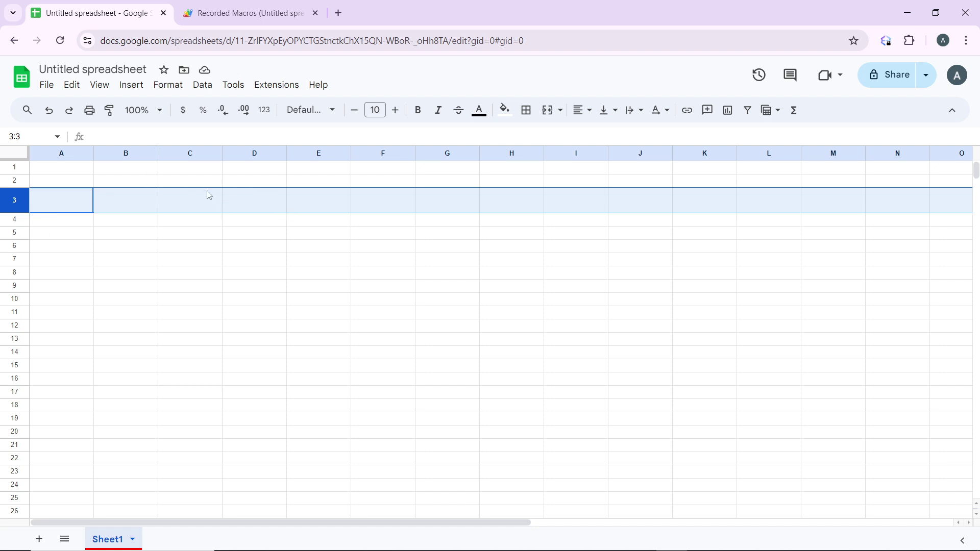
left_click(289, 274)
left_click(74, 197)
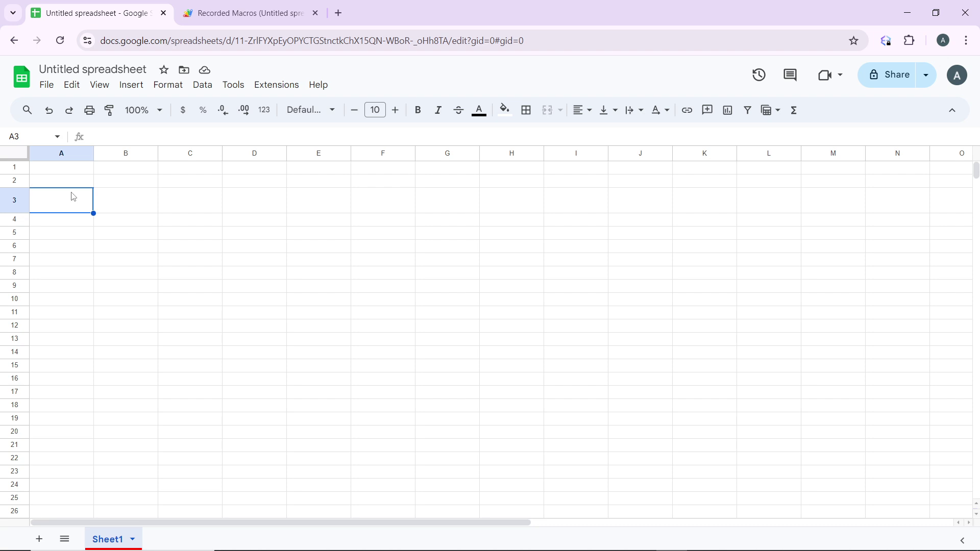
Resize column B to a width of 300 pixels and deselect the column.
left_click(134, 153)
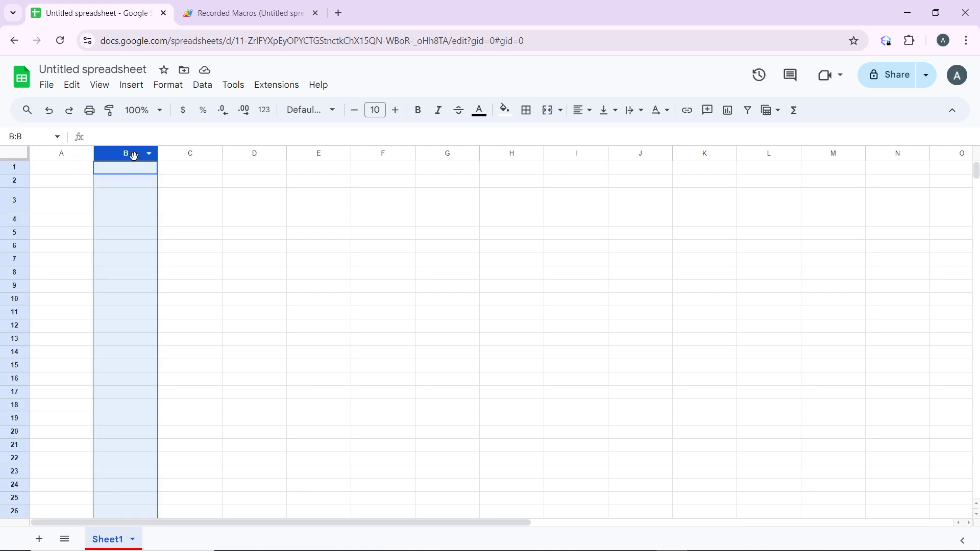
right_click(135, 163)
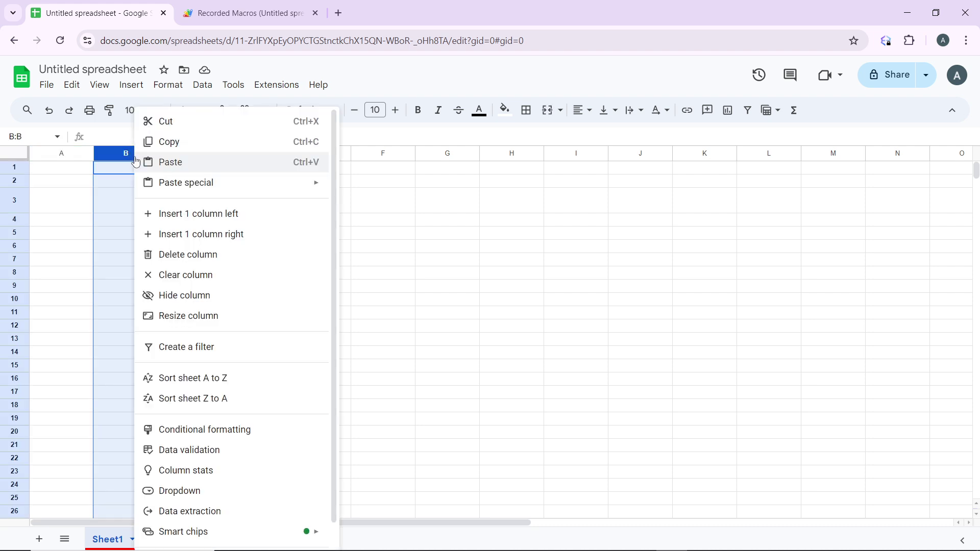
left_click(230, 316)
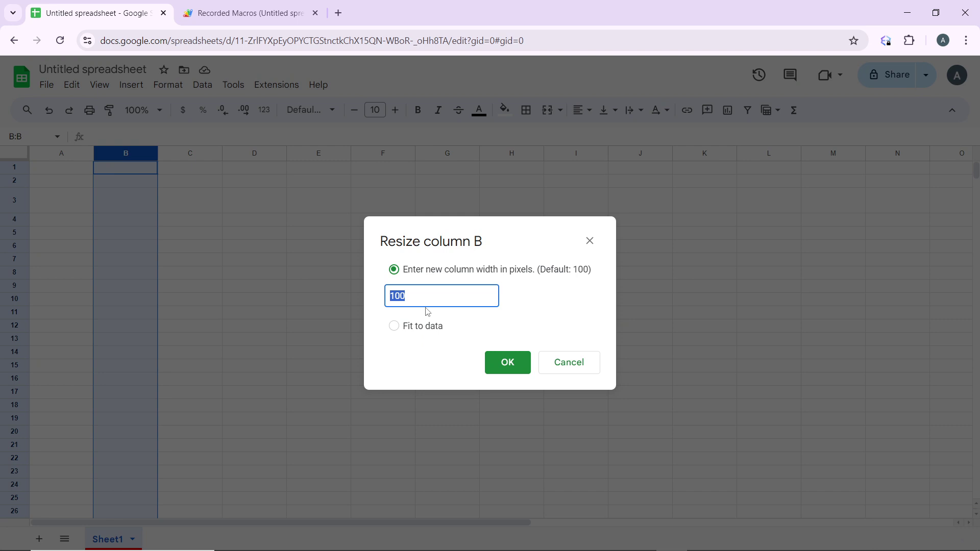
type("300")
left_click(502, 367)
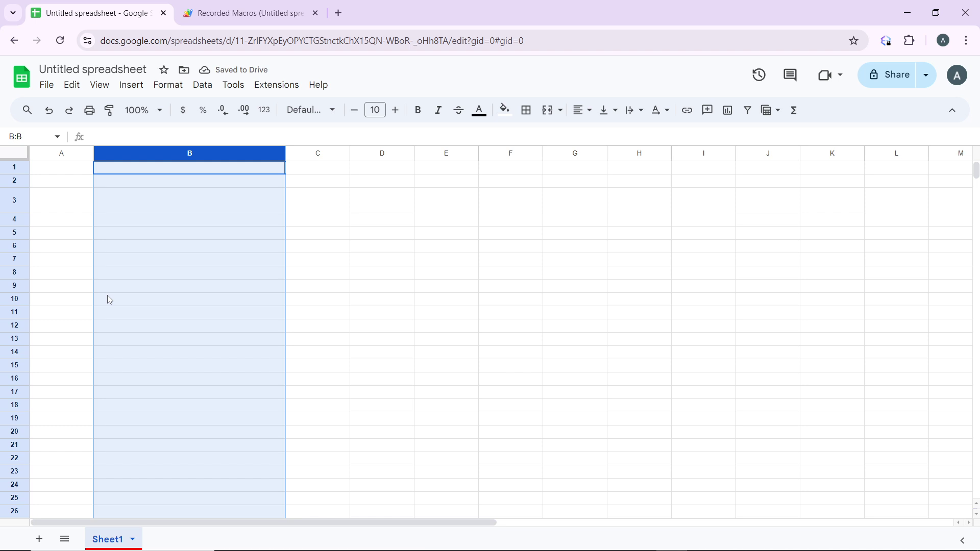
key("Down")
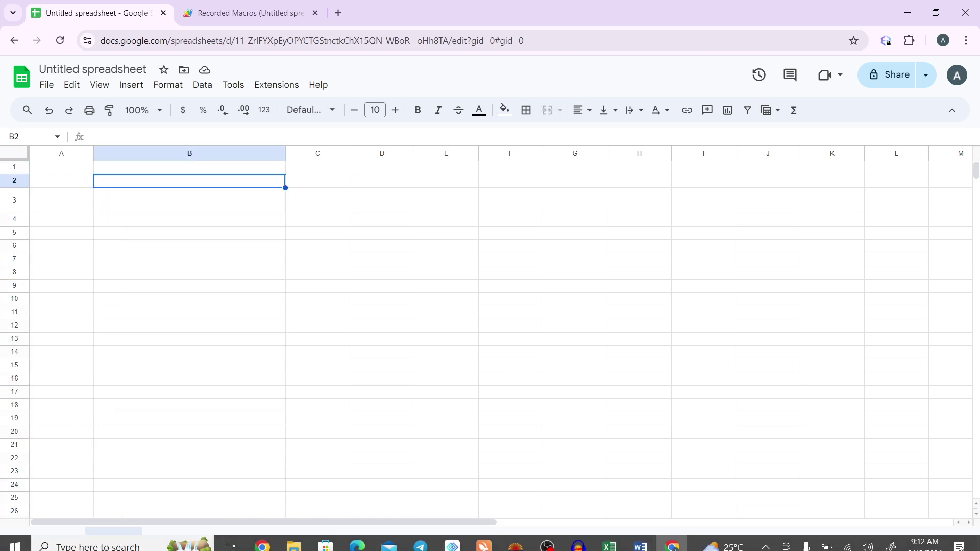
Undo the last four sheet changes, from the column B resize back through the latest row insertion.
left_click(49, 110)
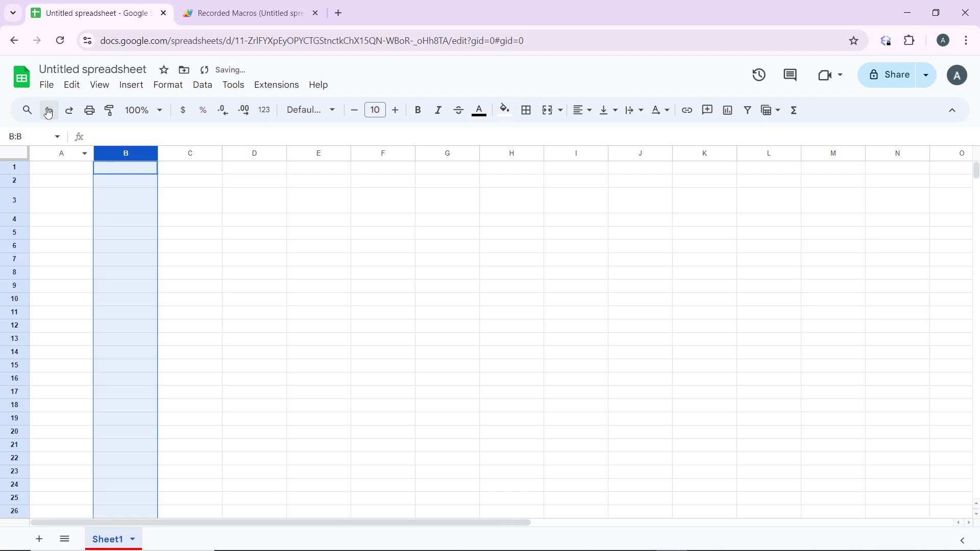
left_click(48, 110)
left_click(49, 111)
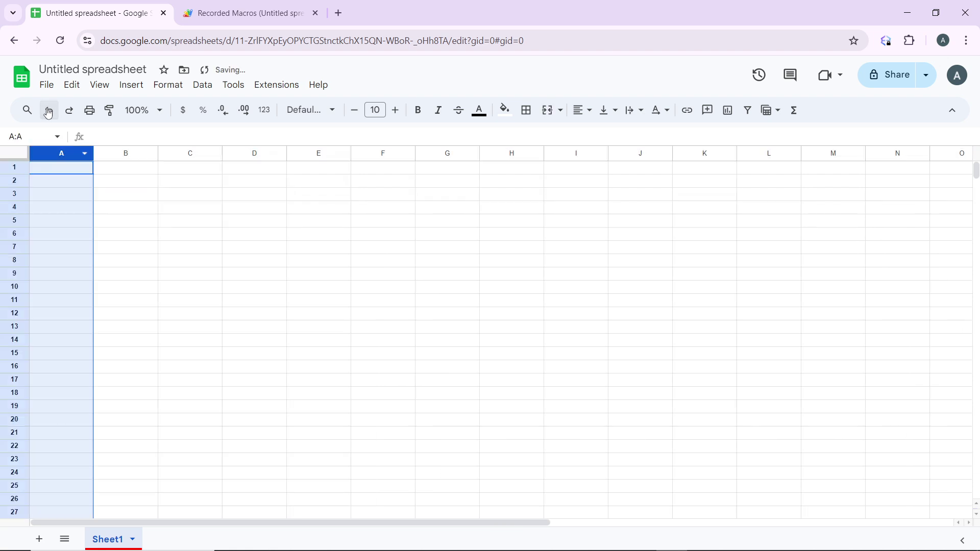
left_click(48, 111)
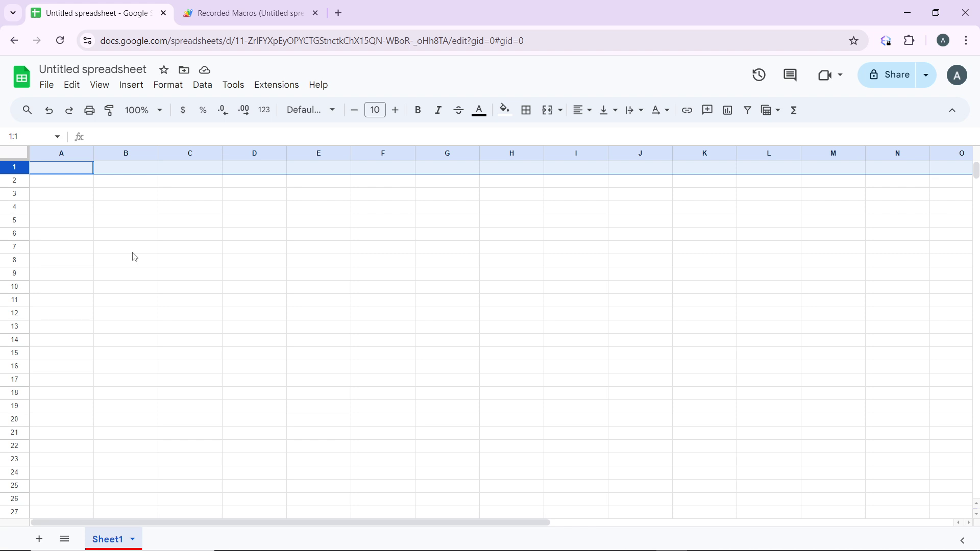
Insert cells at the range A1:A4 and shift the existing cells down.
left_click(39, 184)
left_click(58, 173)
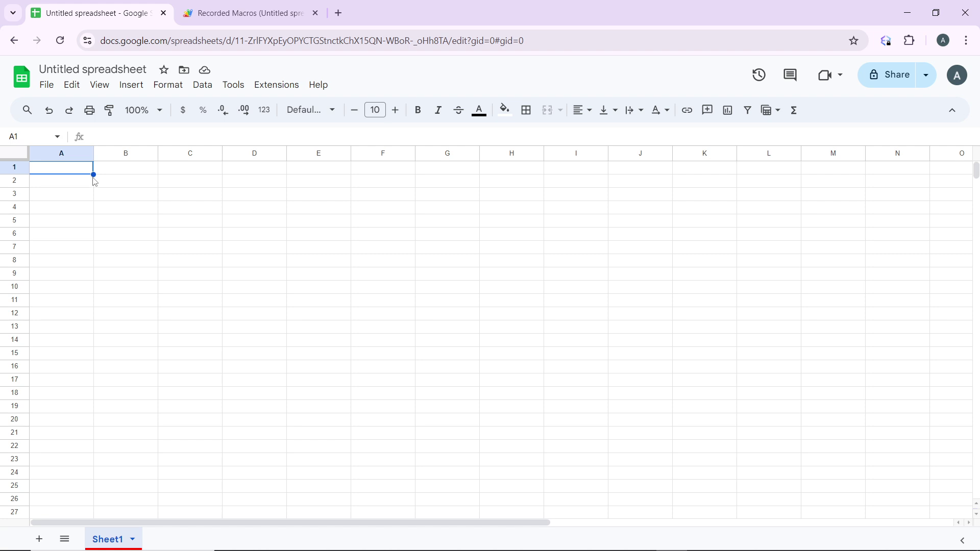
left_click_drag(92, 174, 92, 208)
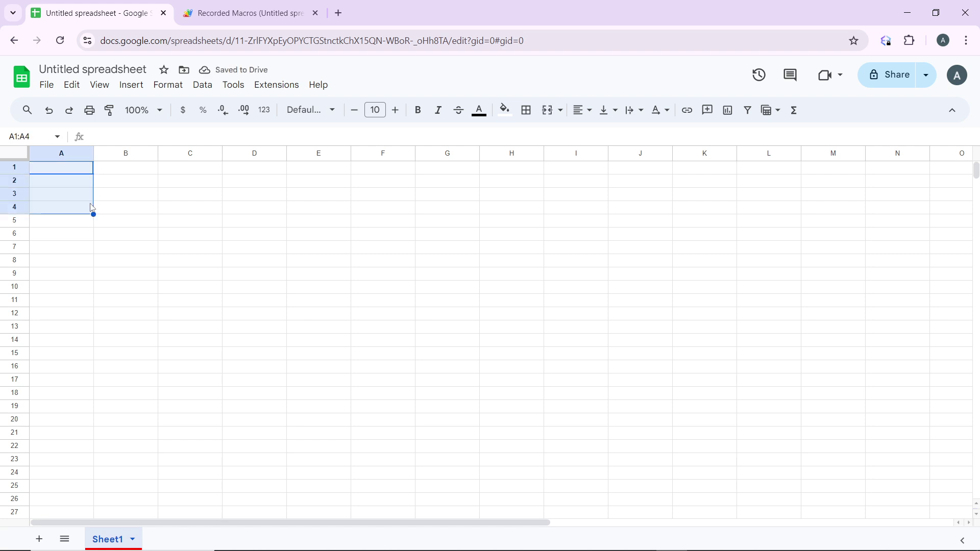
right_click(92, 208)
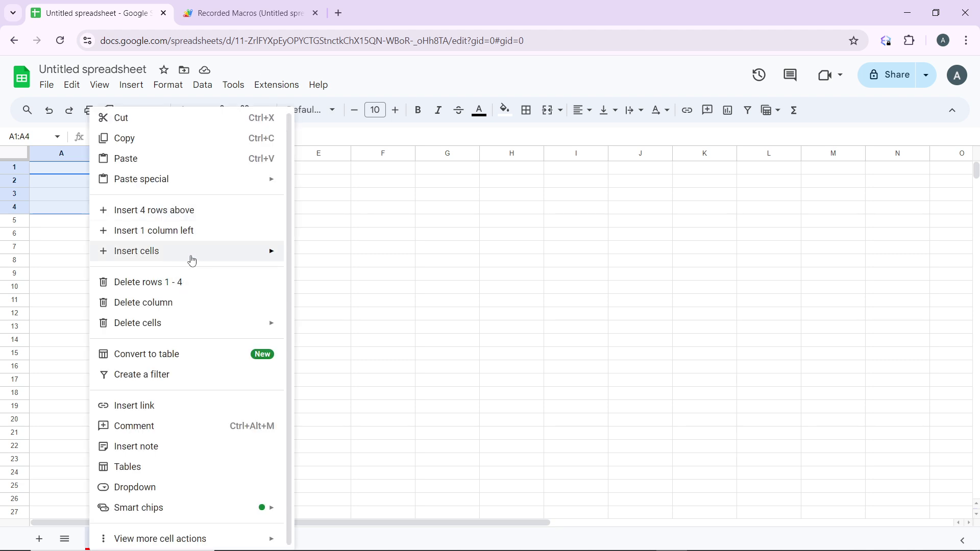
mouse_move(192, 261)
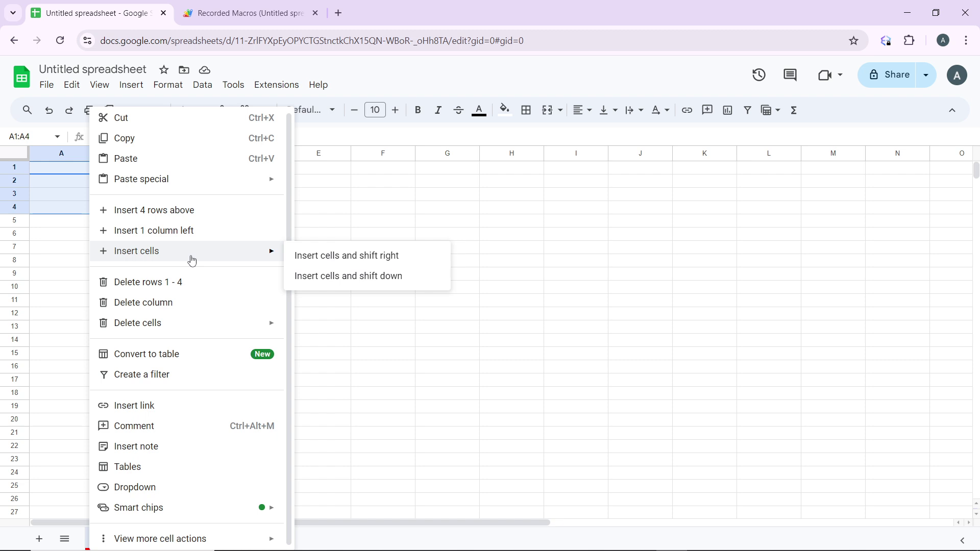
left_click(341, 276)
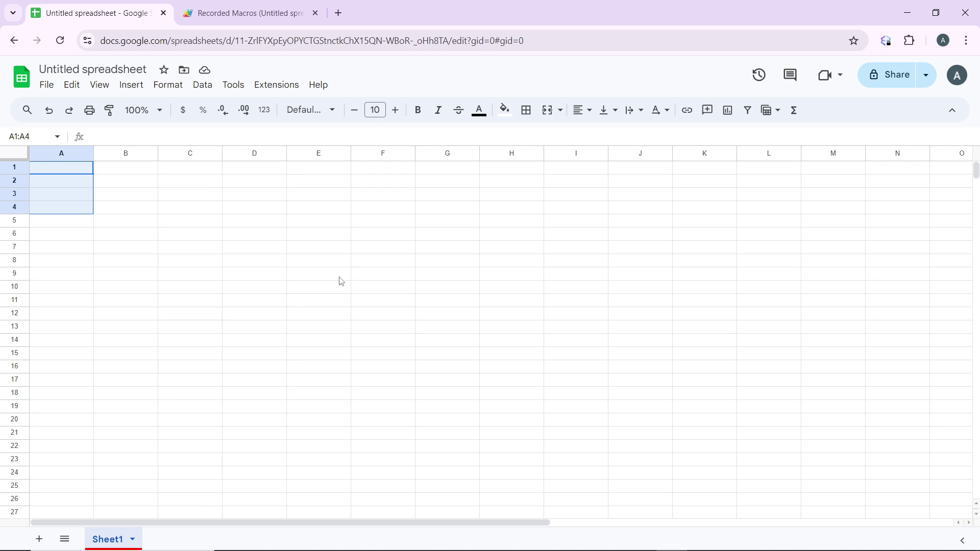
Insert cells at A1:A4 with the existing cells shifted right, and select cell A1.
right_click(74, 182)
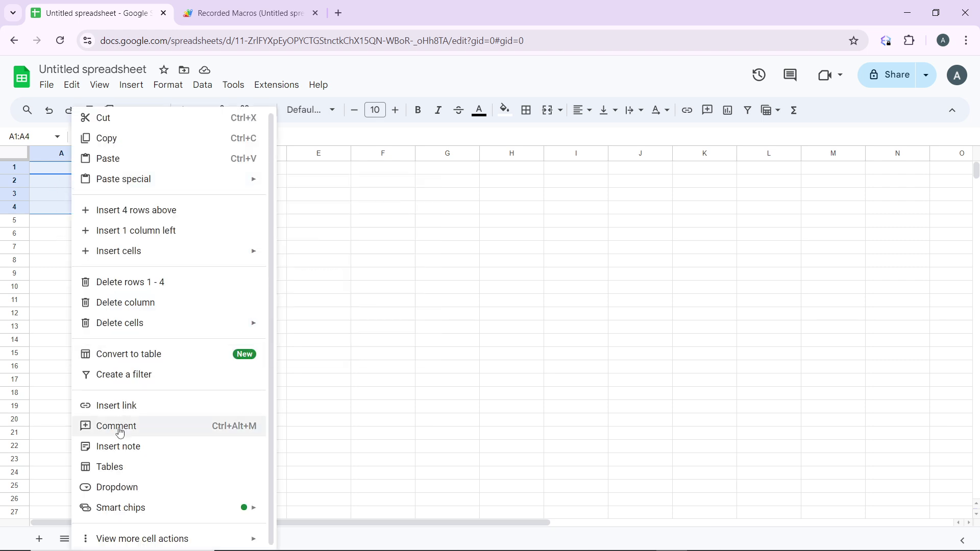
mouse_move(136, 252)
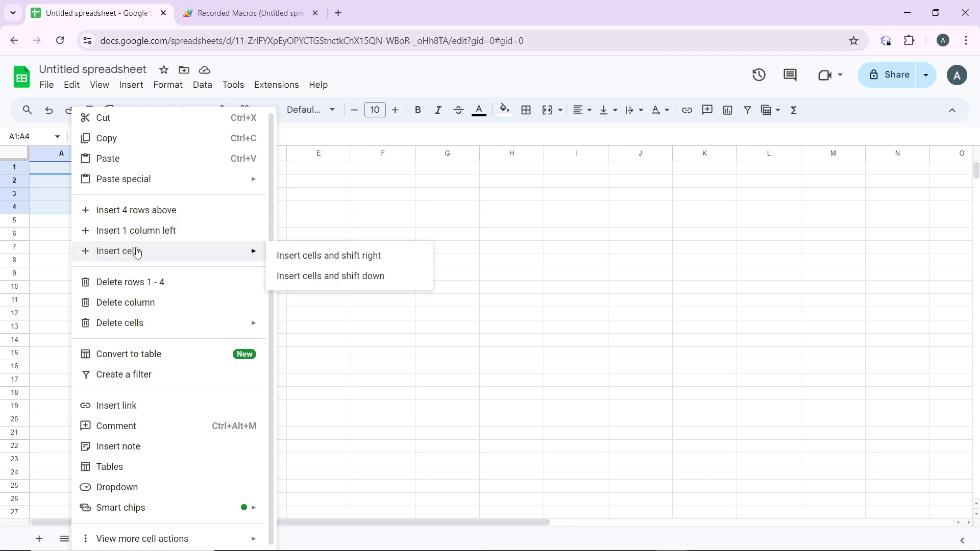
left_click(355, 265)
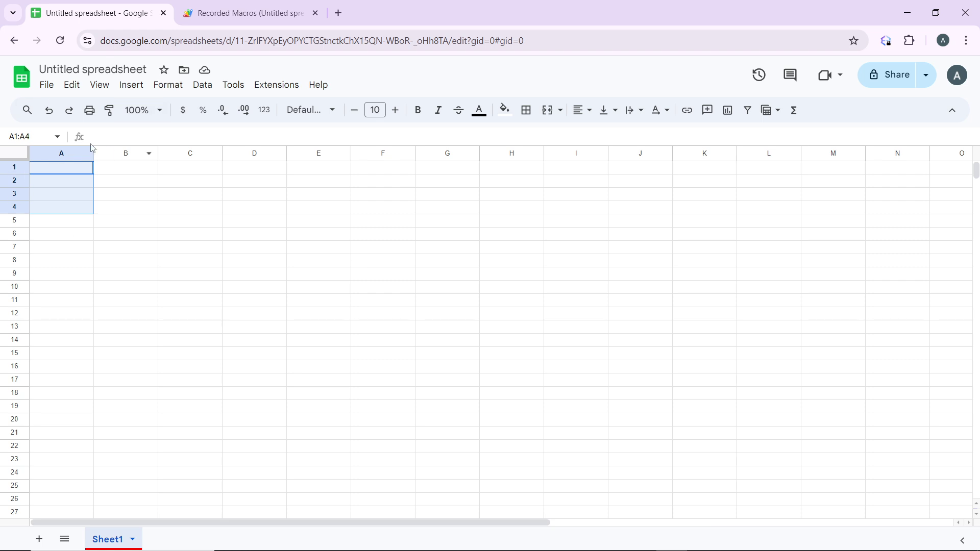
left_click(125, 235)
left_click(69, 169)
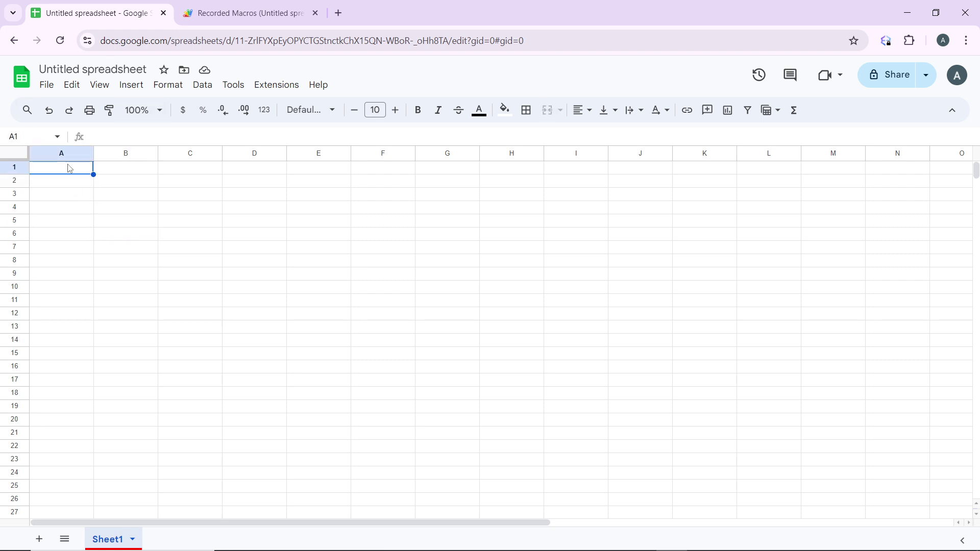